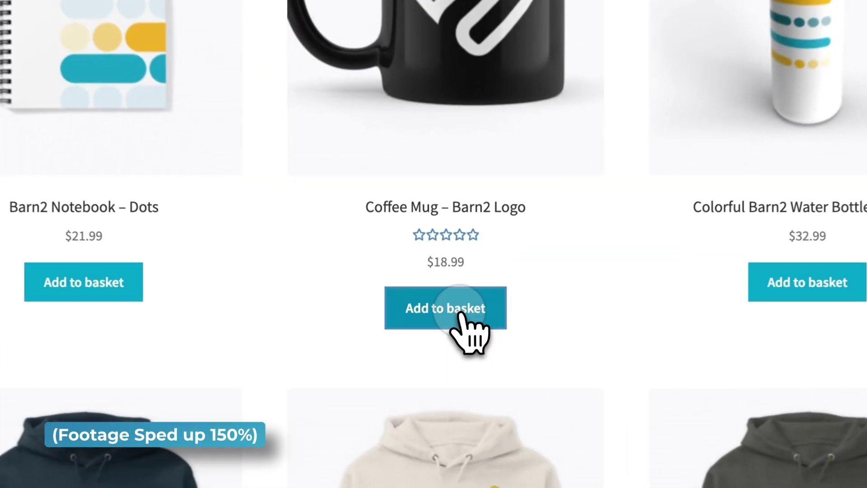
Step: Add the Coffee Mug – Barn2 Logo to the basket and review it on the basket page
click(443, 343)
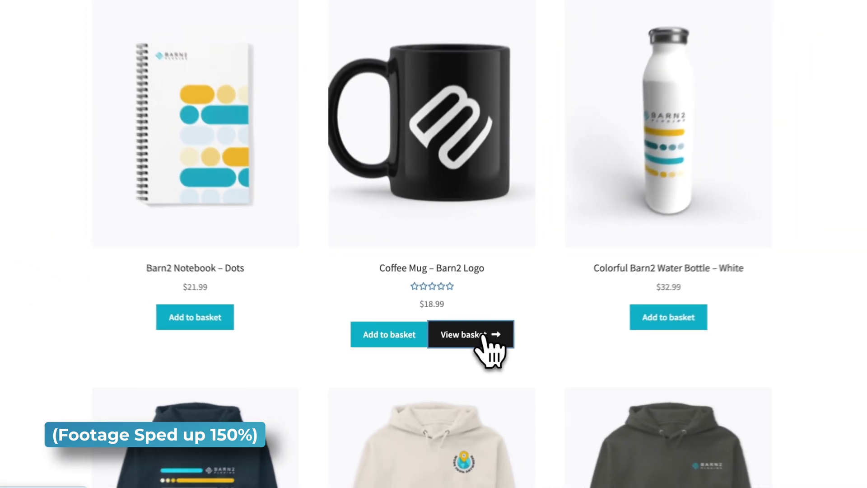
click(526, 308)
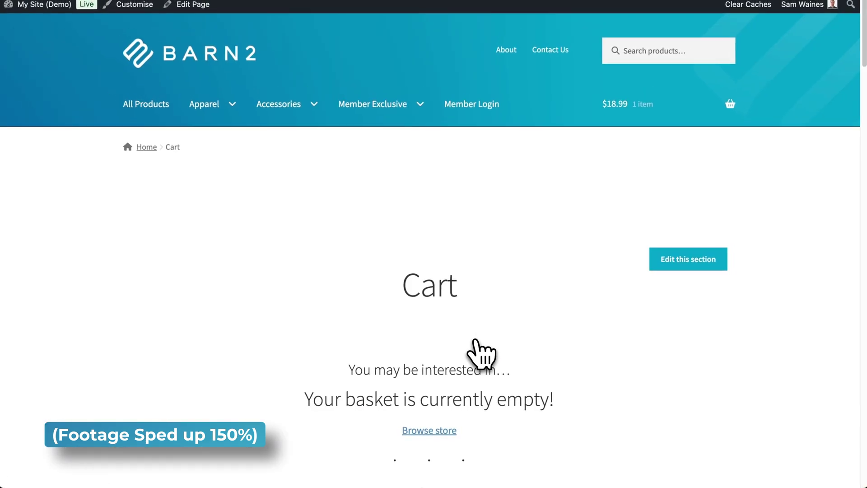
scroll(481, 354, down, 8)
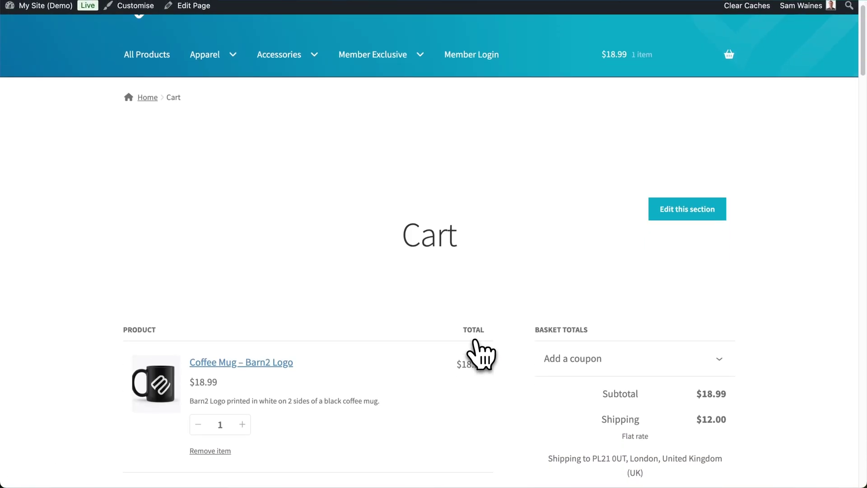
scroll(481, 355, down, 1)
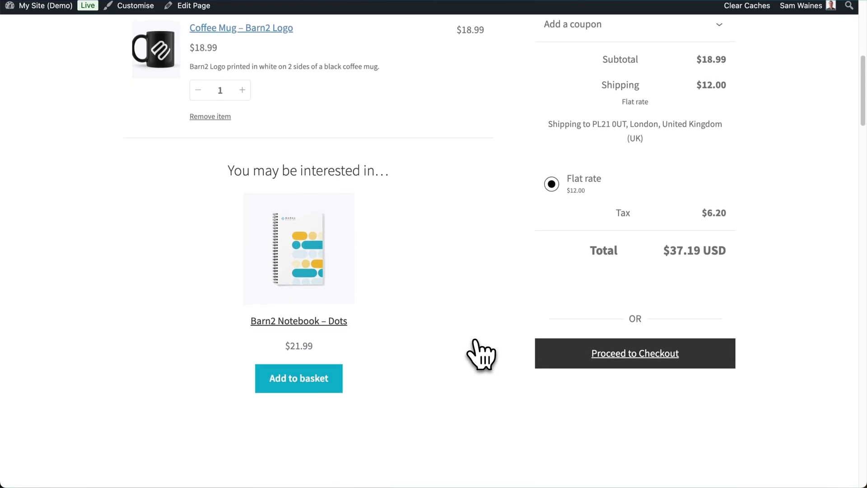
Step: Proceed to the regular checkout page and scroll down to Place Order
click(605, 357)
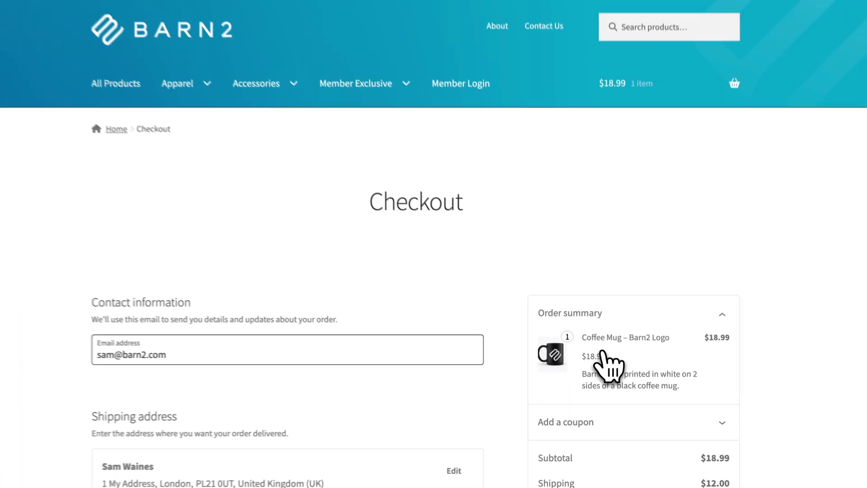
scroll(610, 370, down, 9)
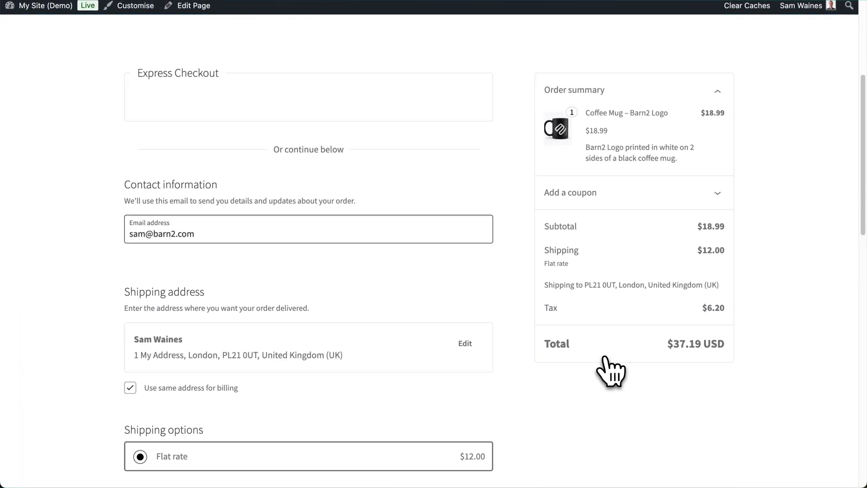
scroll(610, 371, down, 12)
scroll(610, 369, down, 8)
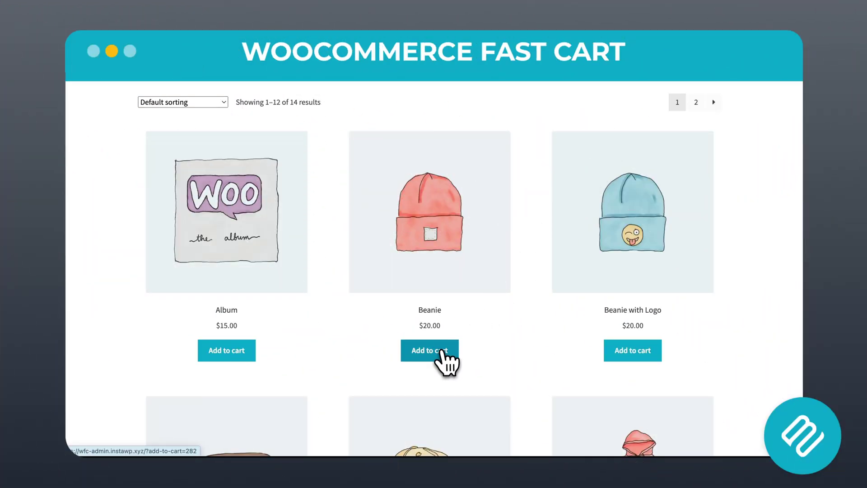
Step: Add the Beanie and the Cap to the slide-in side cart, reaching a $38.00 total
click(442, 354)
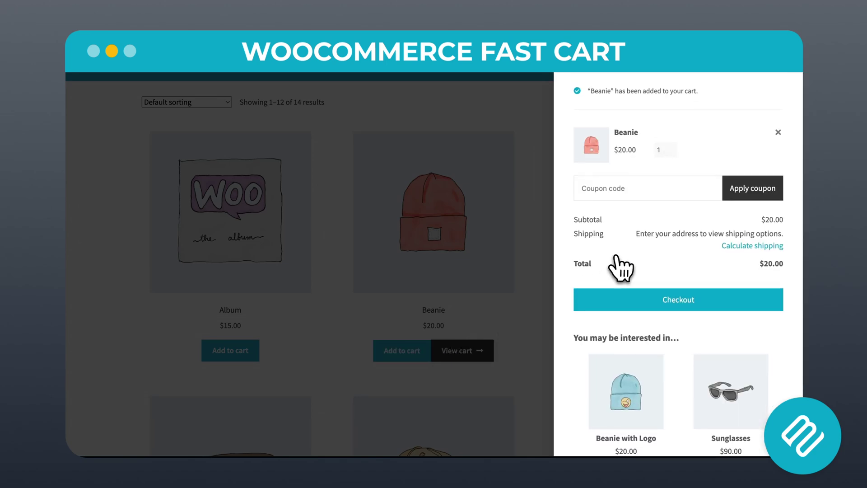
scroll(619, 266, down, 1)
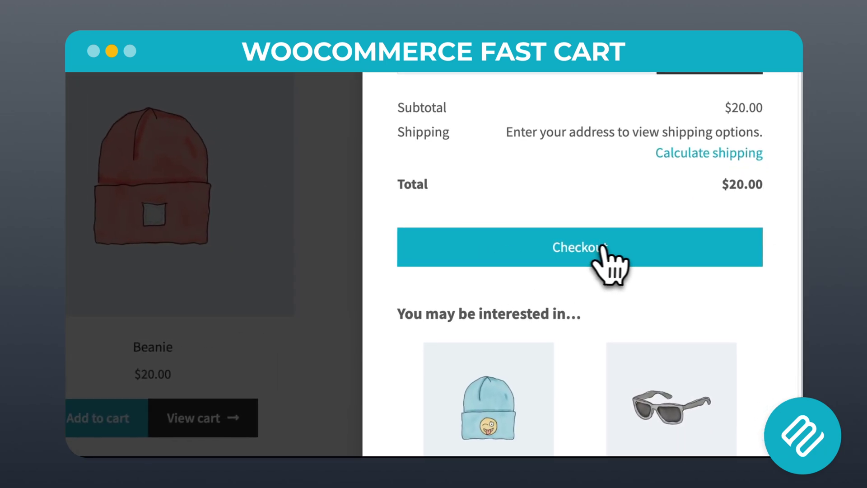
click(615, 248)
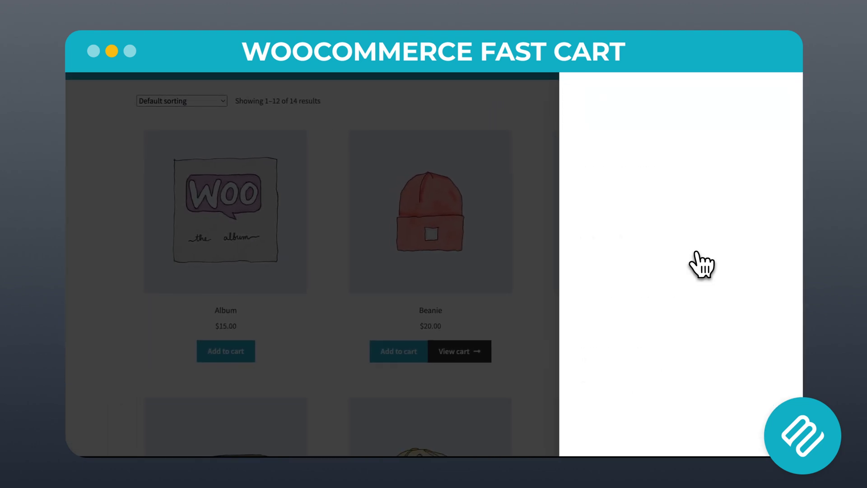
scroll(701, 264, down, 8)
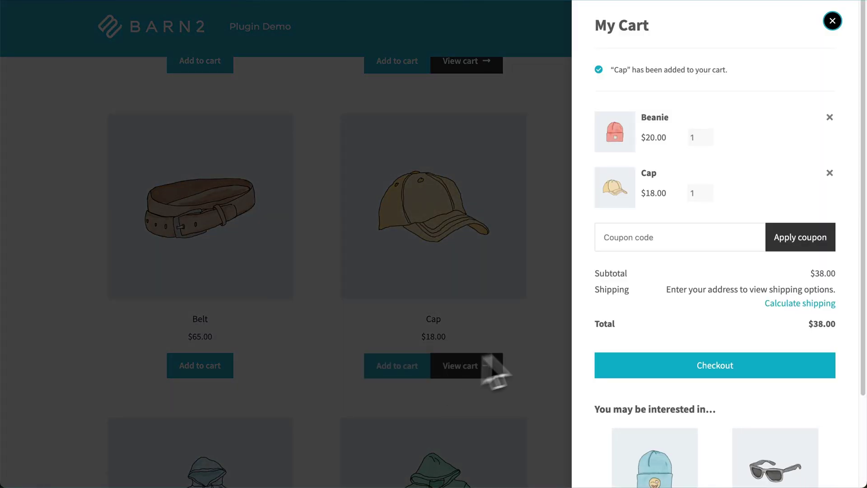
scroll(666, 339, down, 3)
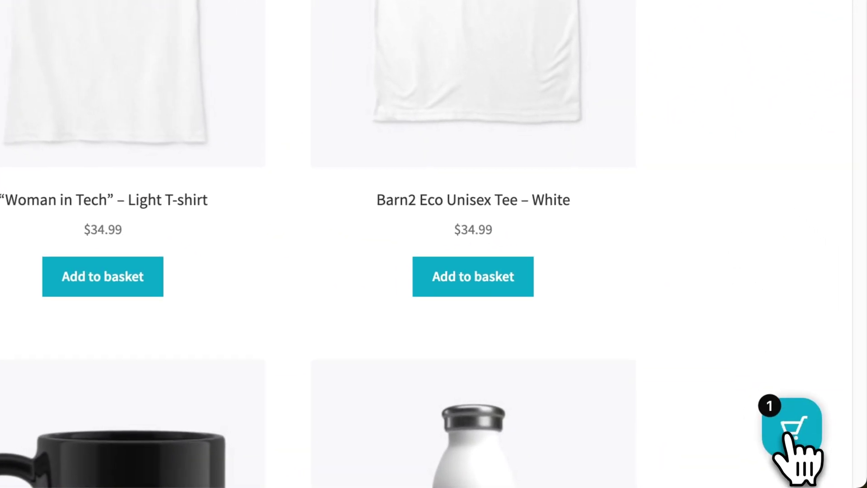
Step: Open the floating My Cart popup, go to its checkout, and add a second Coffee Mug
click(813, 445)
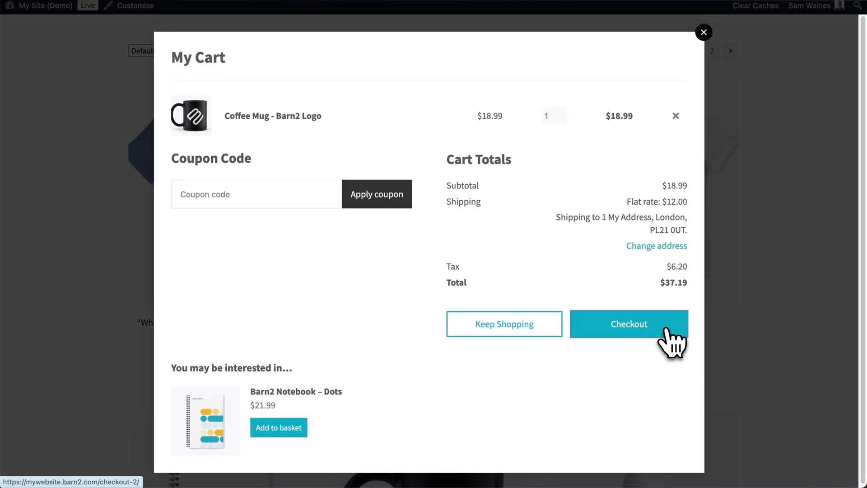
click(672, 341)
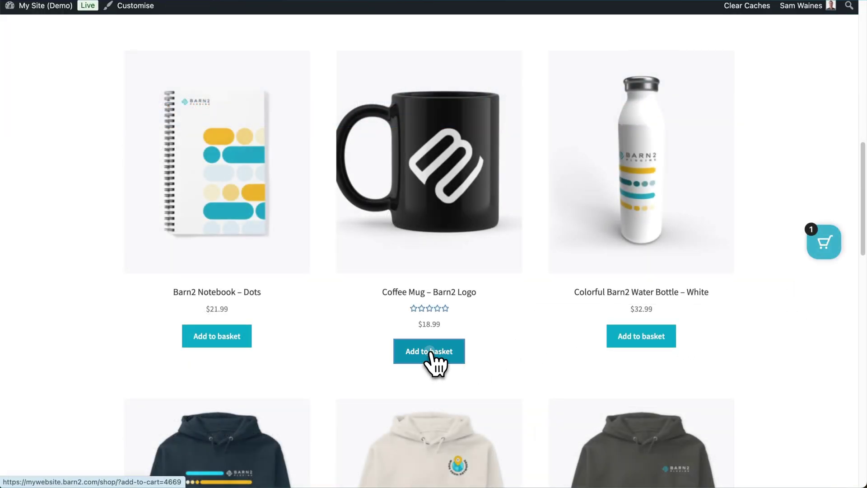
click(430, 352)
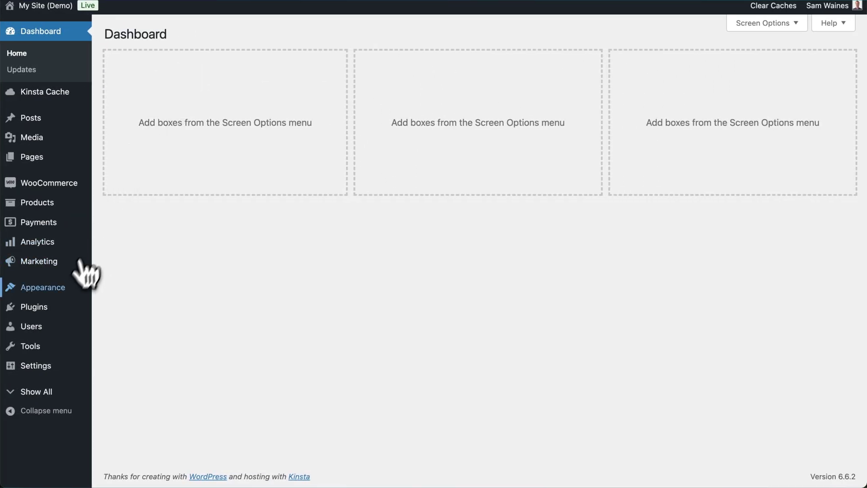
Step: Find the 'Your license key' section in the Barn2 All Access Pass purchase email
mouse_move(54, 308)
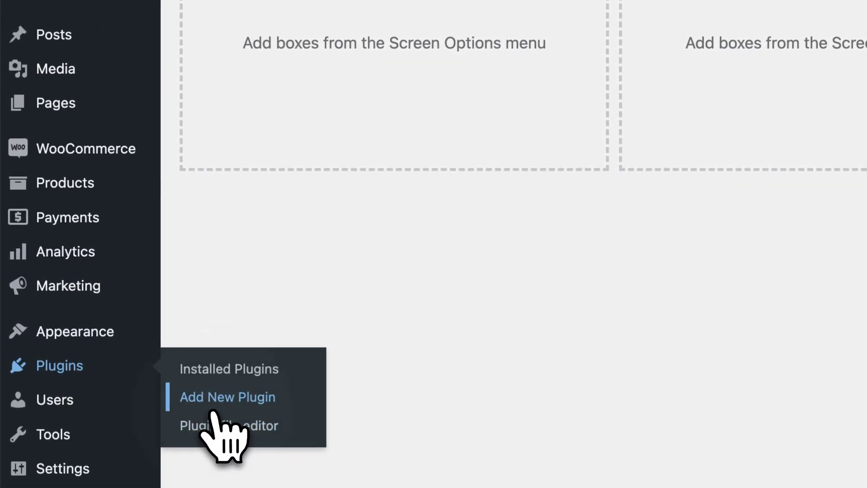
Step: Upload and activate woocommerce-fast-cart.zip, then move the wizard past the license step
click(211, 406)
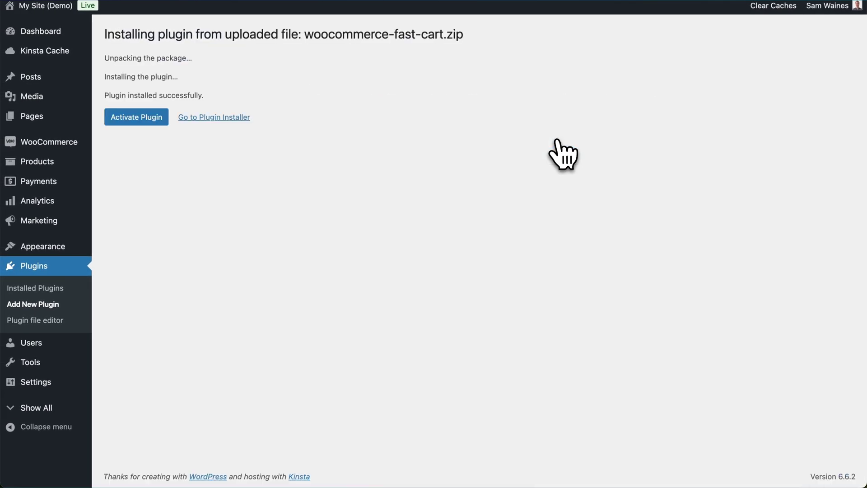
click(253, 194)
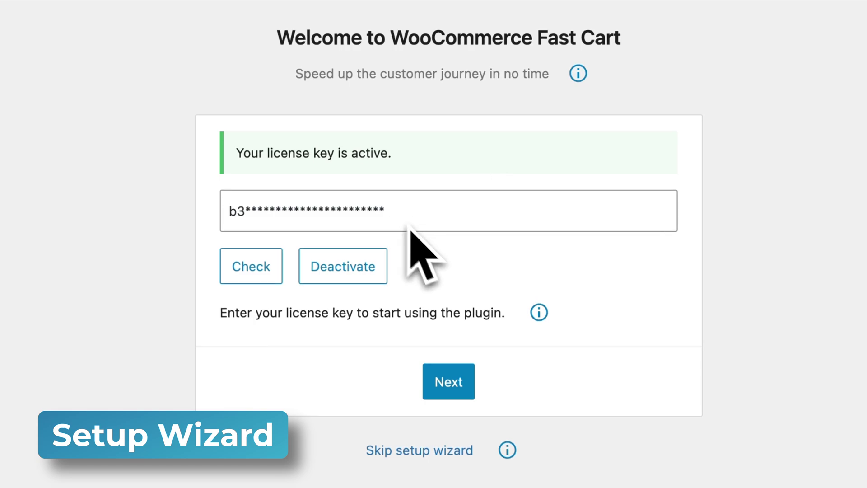
click(450, 383)
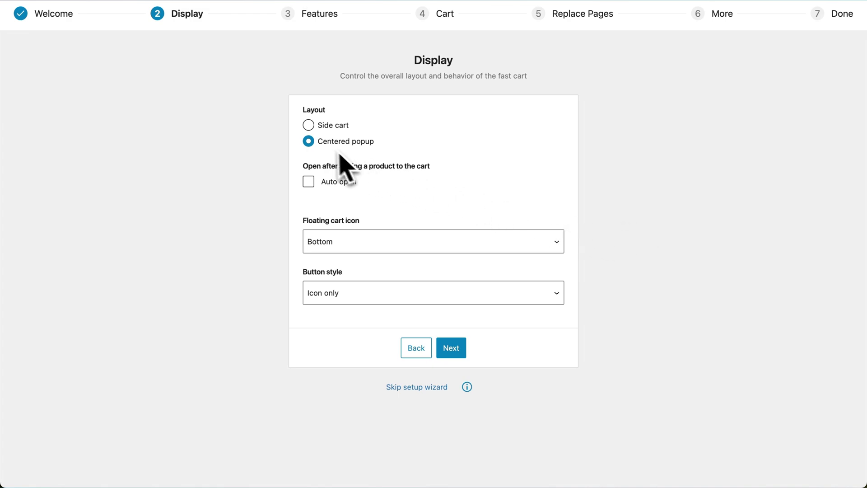
Step: Choose Centered popup with auto open, a Center floating cart icon, and Icon only button style
click(308, 126)
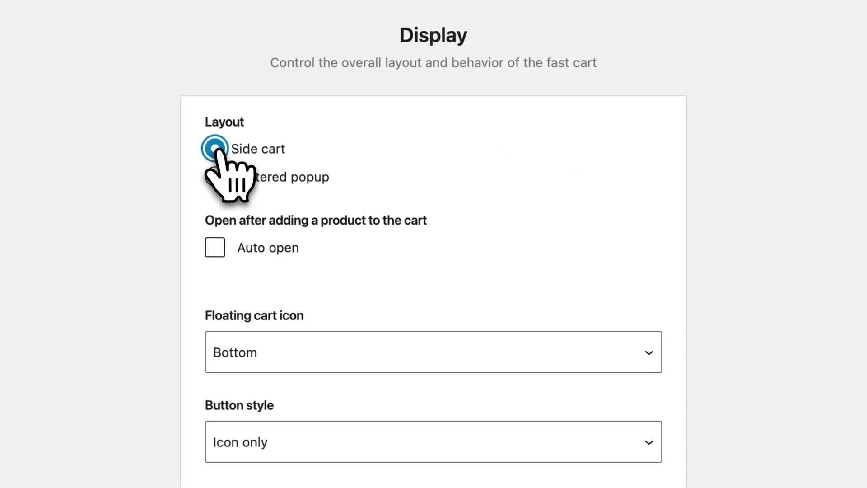
click(214, 177)
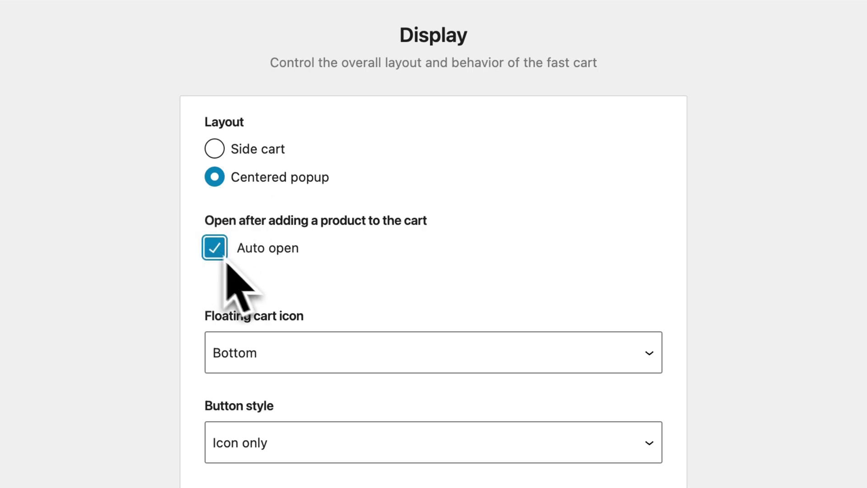
click(412, 351)
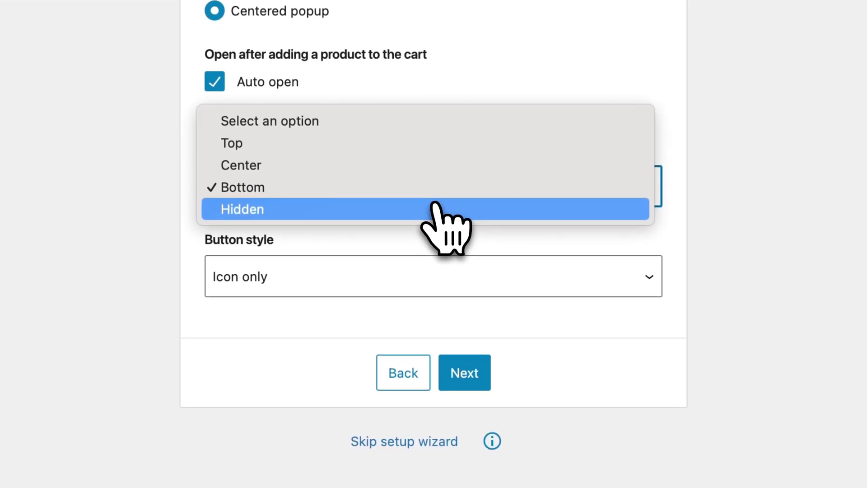
click(311, 165)
click(311, 277)
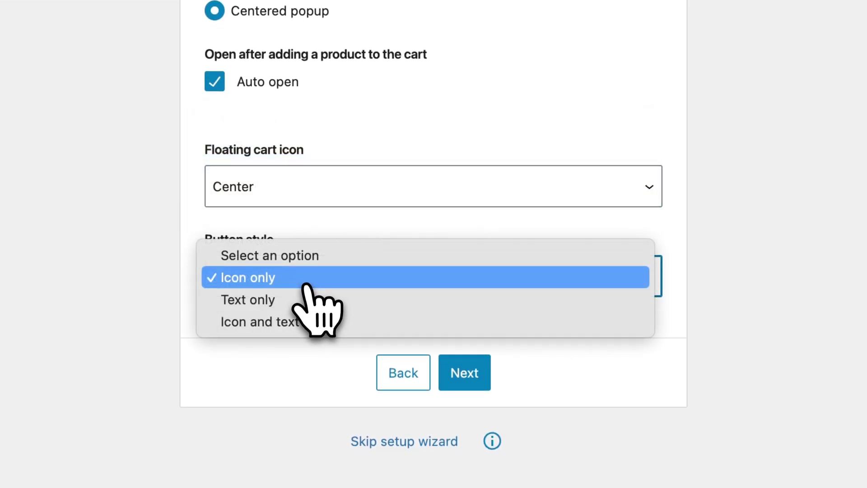
click(310, 277)
click(465, 372)
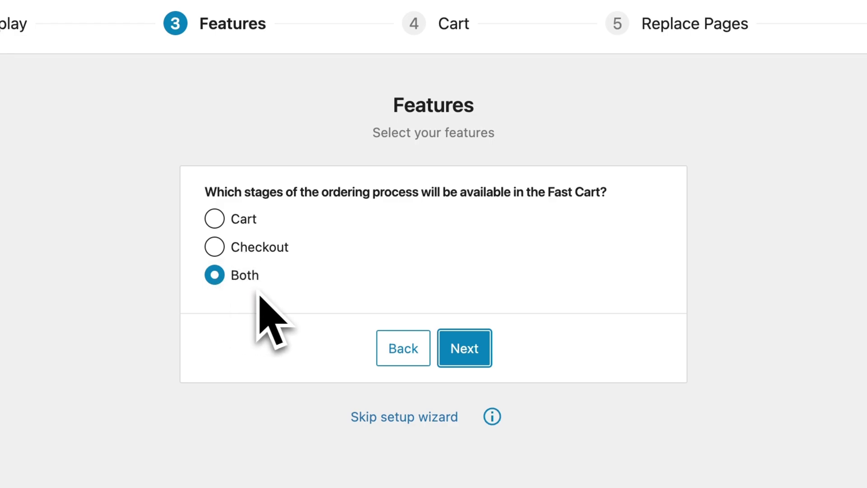
Step: Keep Both stages, all cart features, and cart/checkout page replacement, advancing to Extra features
click(470, 350)
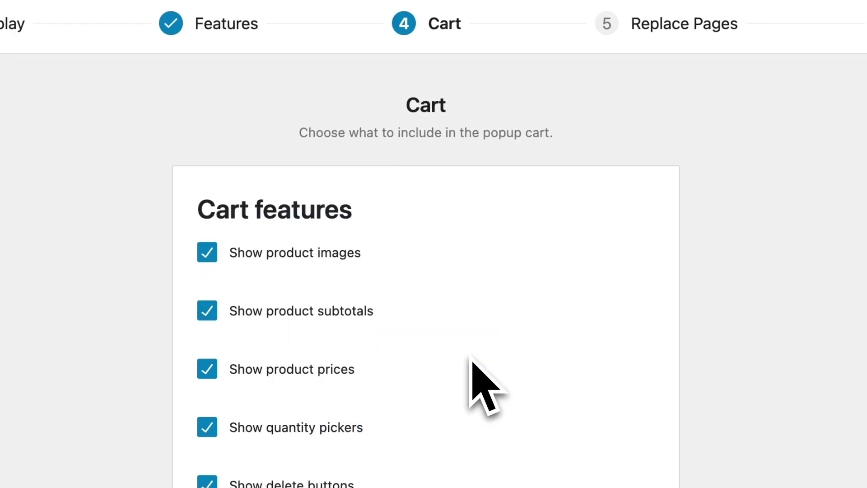
scroll(472, 361, down, 4)
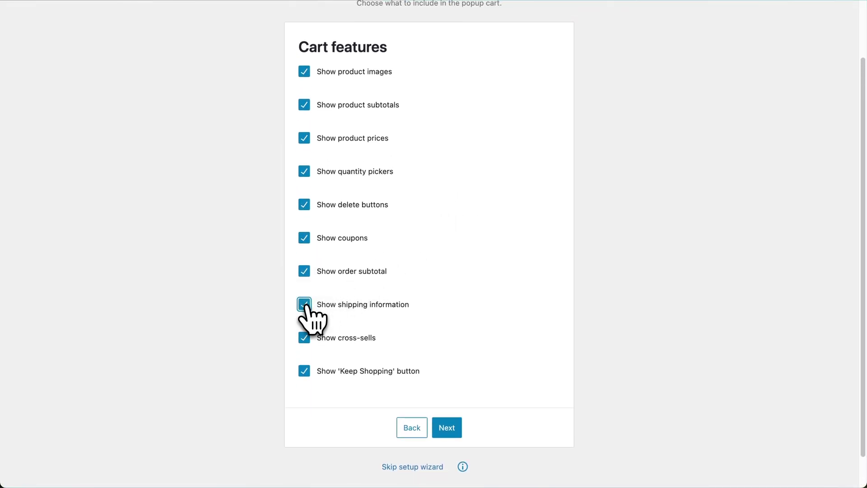
scroll(426, 302, down, 2)
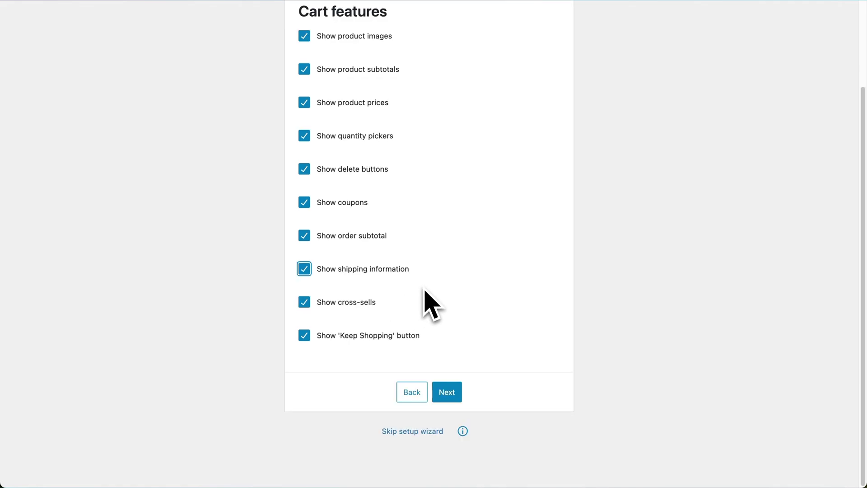
click(448, 392)
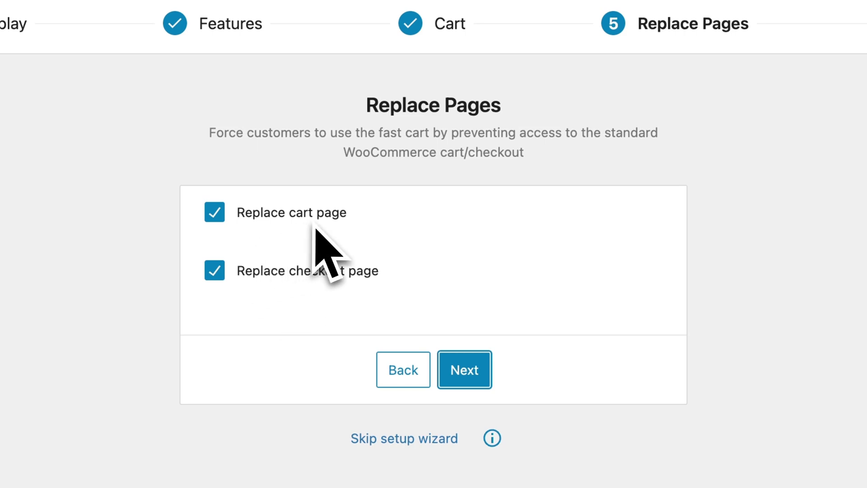
click(467, 373)
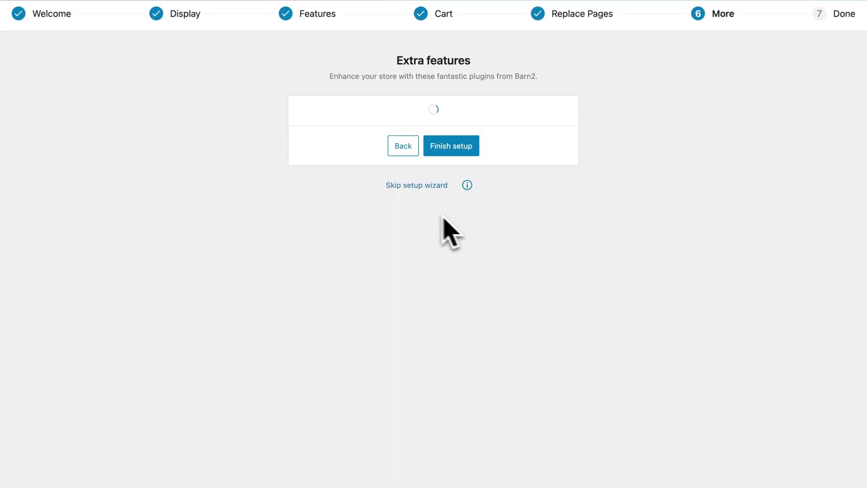
Step: Finish the Fast Cart setup wizard and bring up the storefront Shop page
click(445, 193)
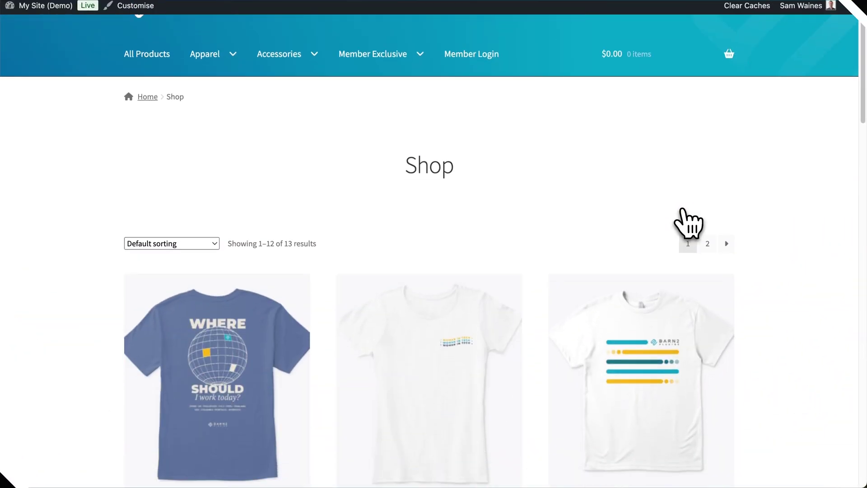
Step: Add the 'Woman in Tech' Light T-shirt and go to checkout from the $56.39 popup cart
scroll(686, 216, down, 5)
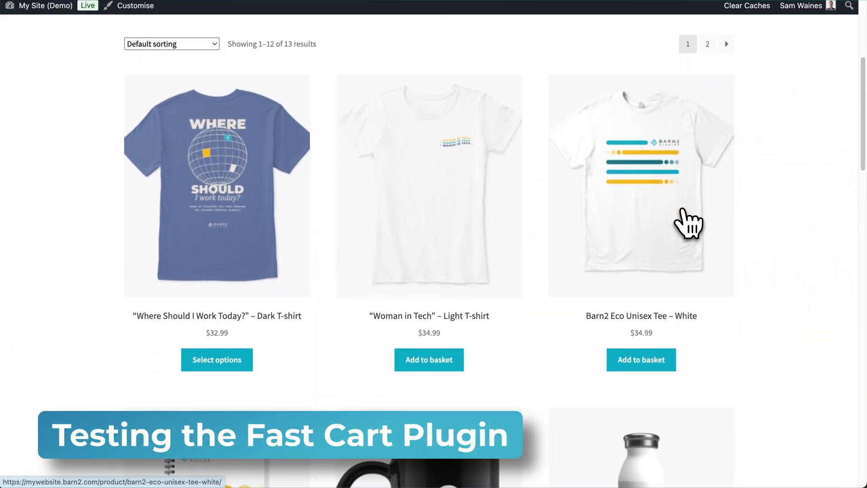
scroll(686, 222, up, 1)
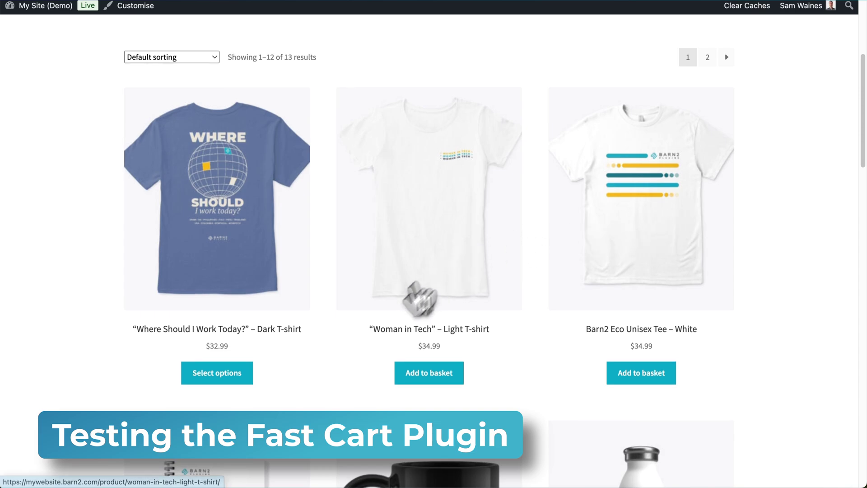
click(423, 375)
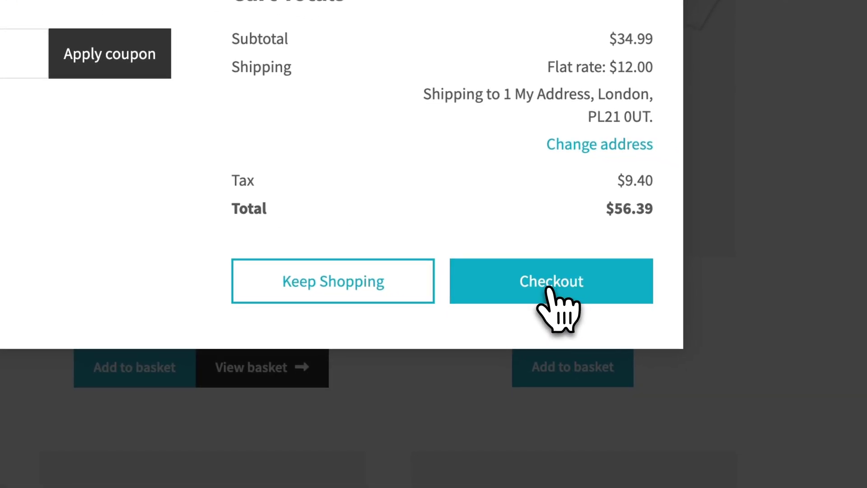
click(549, 289)
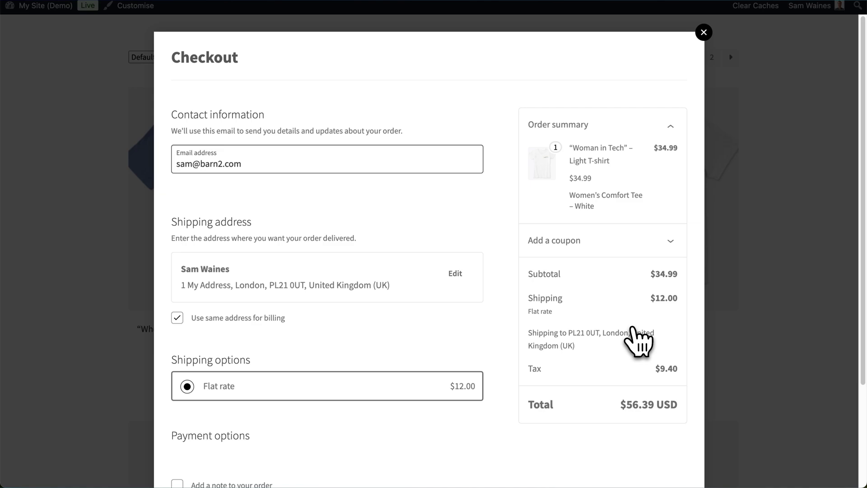
Step: Scroll through the T-shirt popup checkout, close it, and return to the admin Plugins page
scroll(632, 340, down, 2)
scroll(637, 340, down, 1)
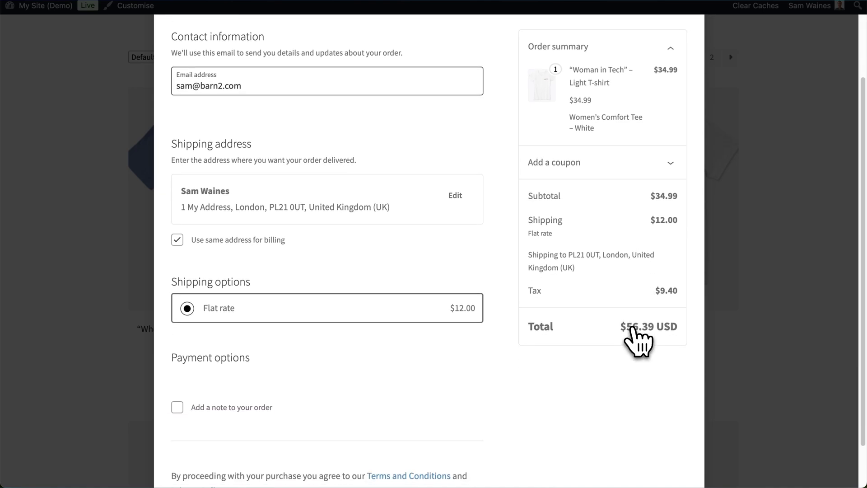
scroll(387, 271, down, 2)
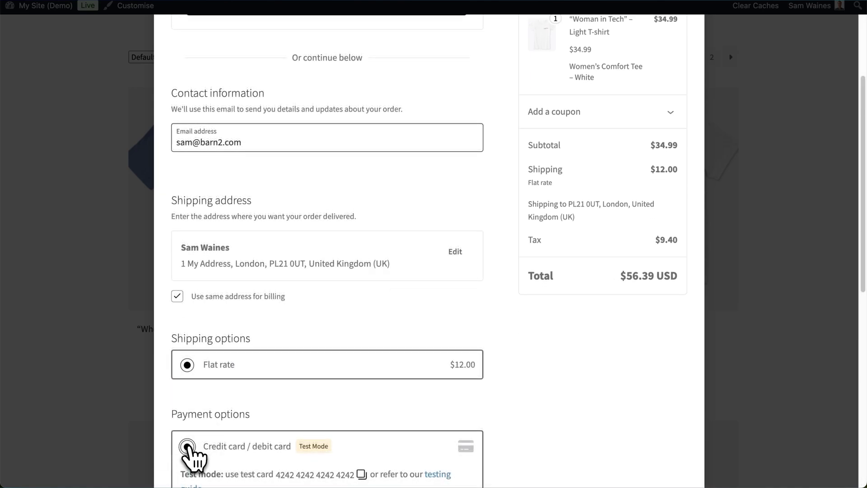
scroll(354, 441, down, 10)
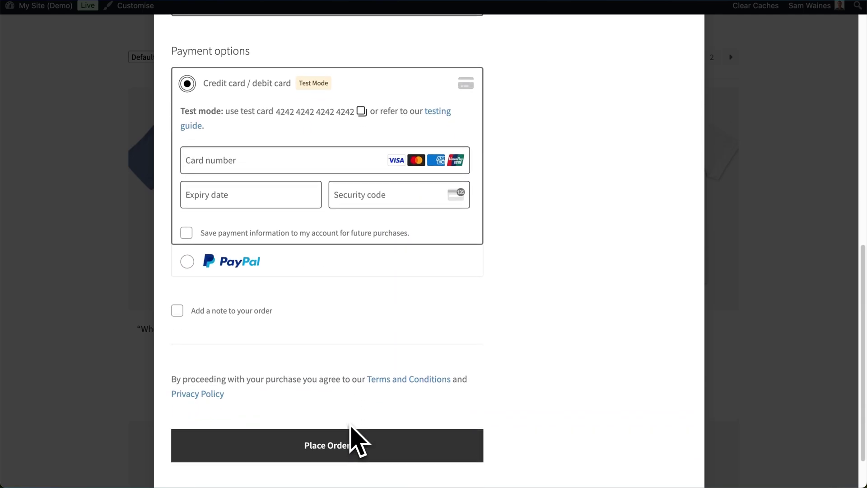
scroll(357, 440, down, 2)
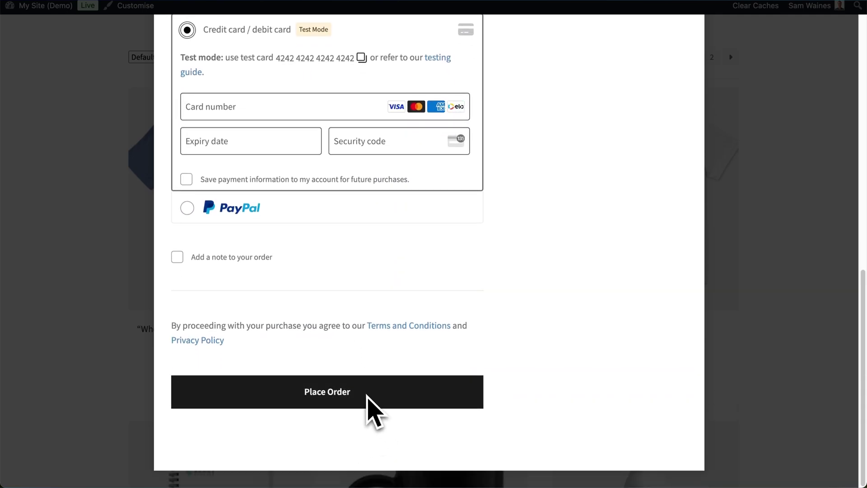
scroll(553, 251, up, 15)
click(704, 32)
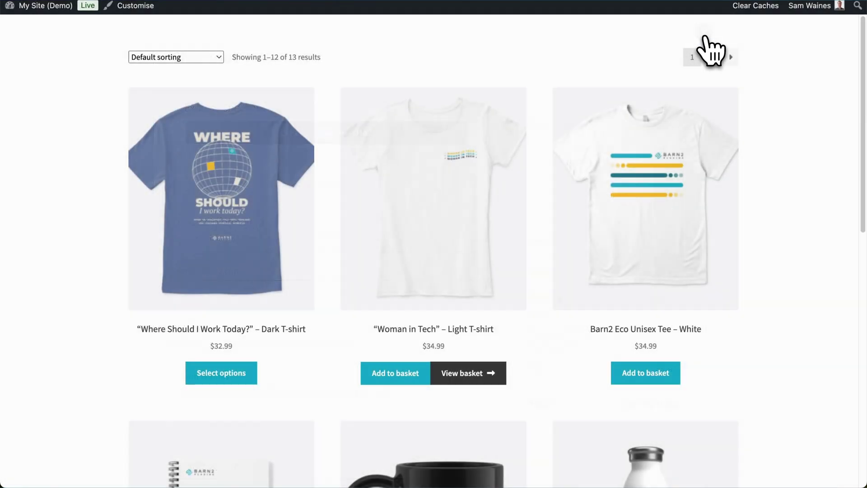
scroll(764, 145, down, 3)
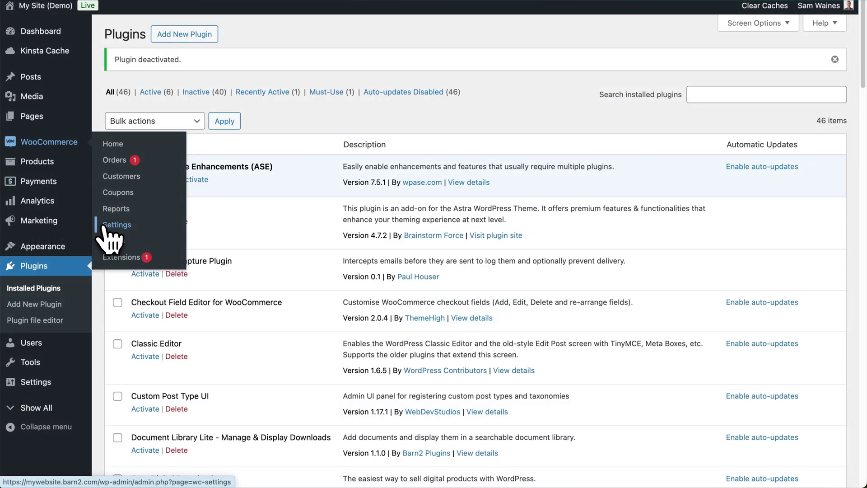
Step: In Fast Cart settings, untick Auto open and Allow fast checkout, keep Bottom position, and save
click(107, 226)
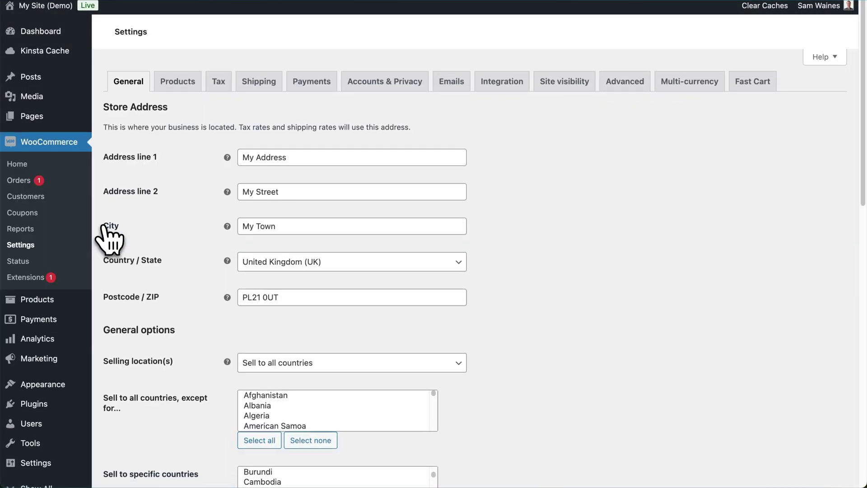
click(757, 83)
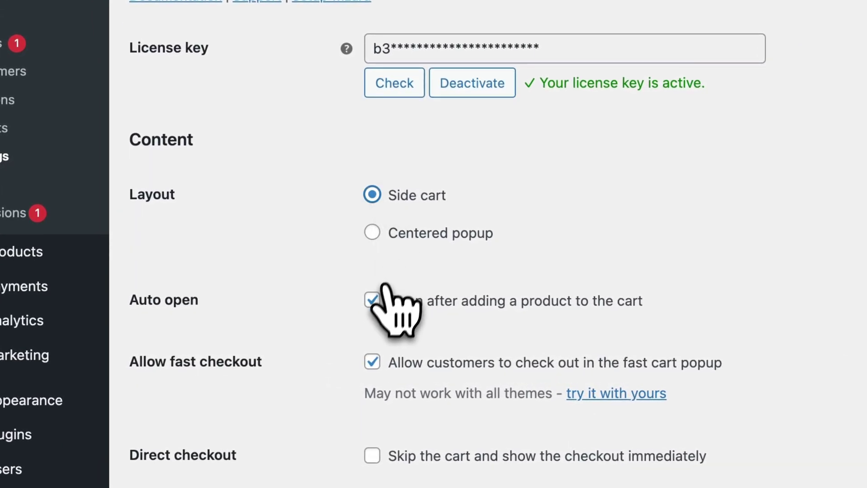
click(373, 302)
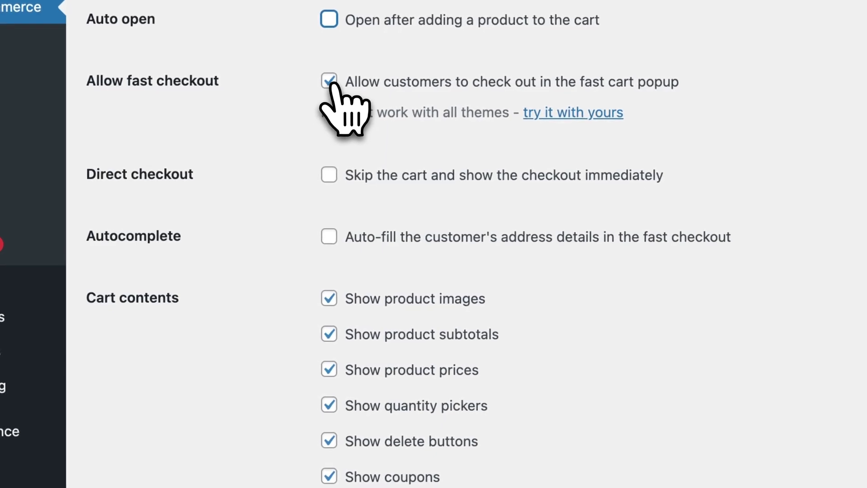
click(329, 81)
scroll(447, 180, down, 5)
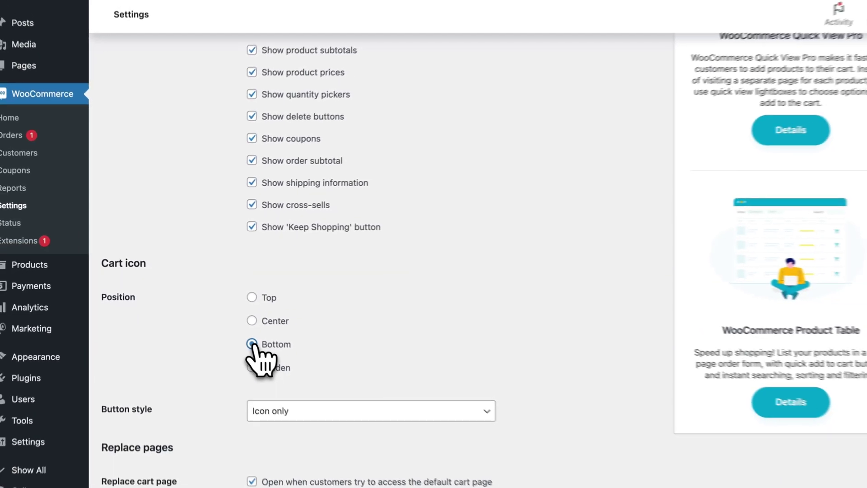
scroll(289, 325, down, 3)
scroll(246, 344, down, 5)
click(138, 394)
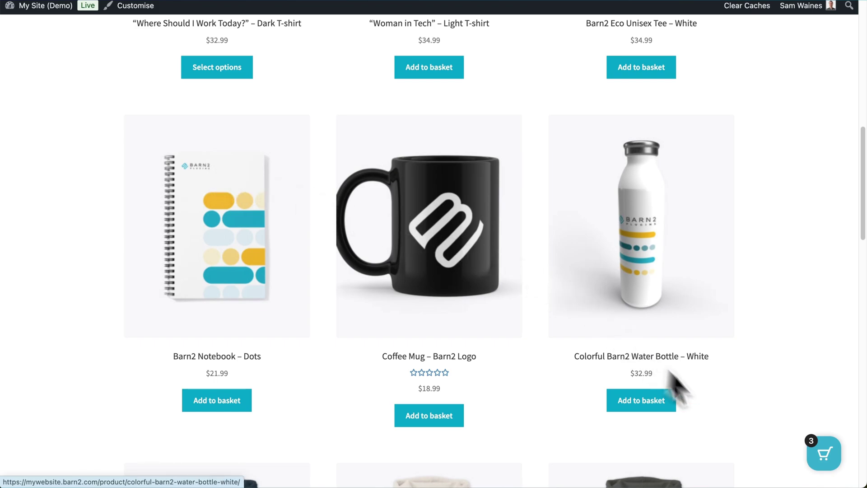
click(825, 453)
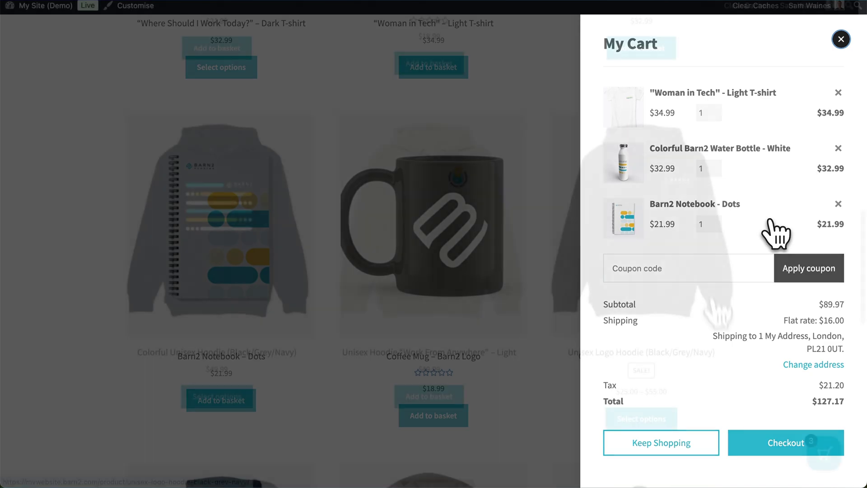
click(660, 440)
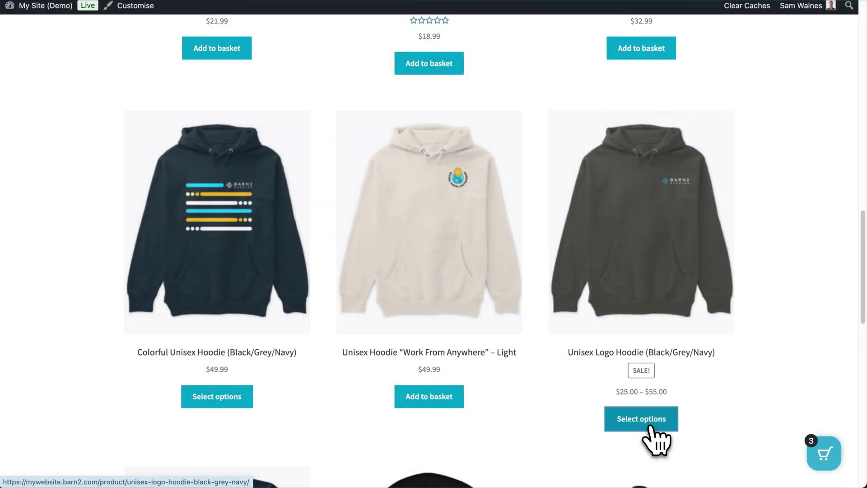
click(651, 428)
Step: Add a Black, Medium Unisex Logo Hoodie ($44.99) to the basket and check the side cart
scroll(665, 260, down, 5)
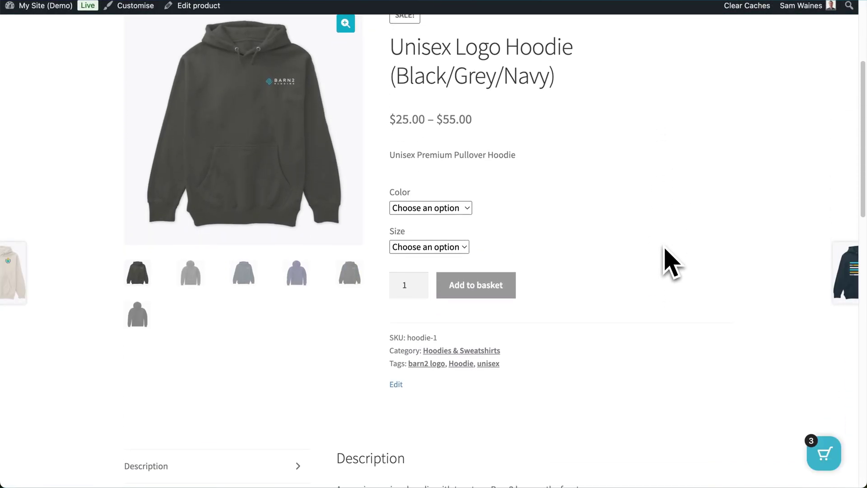
scroll(665, 260, up, 1)
click(434, 233)
click(414, 250)
click(429, 274)
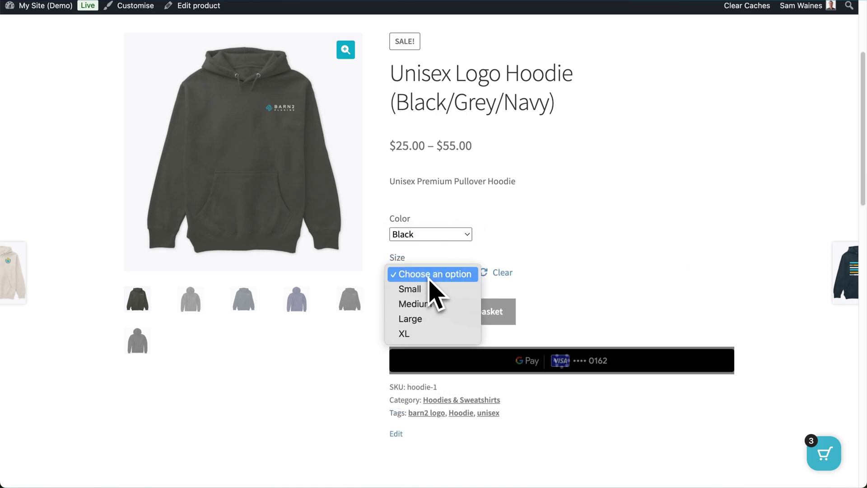
click(414, 304)
click(464, 335)
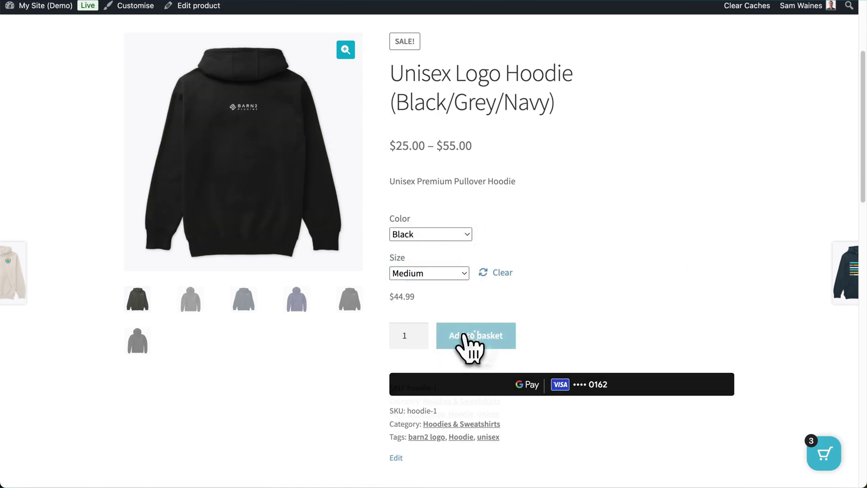
click(823, 454)
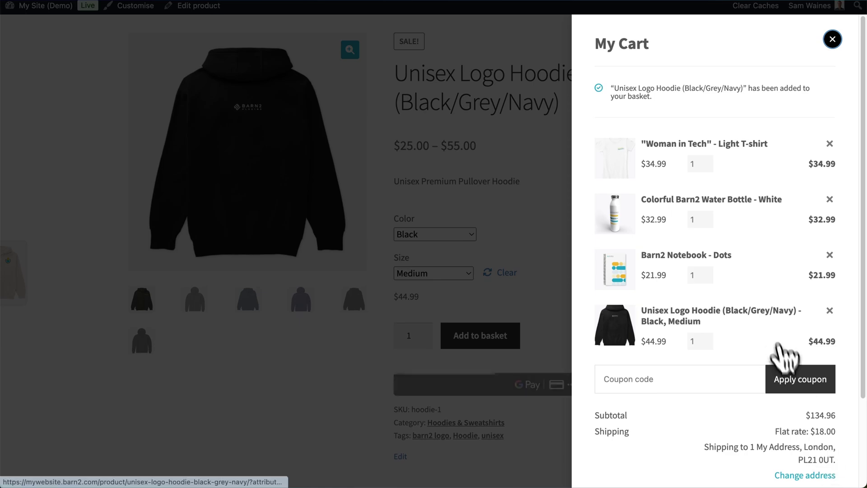